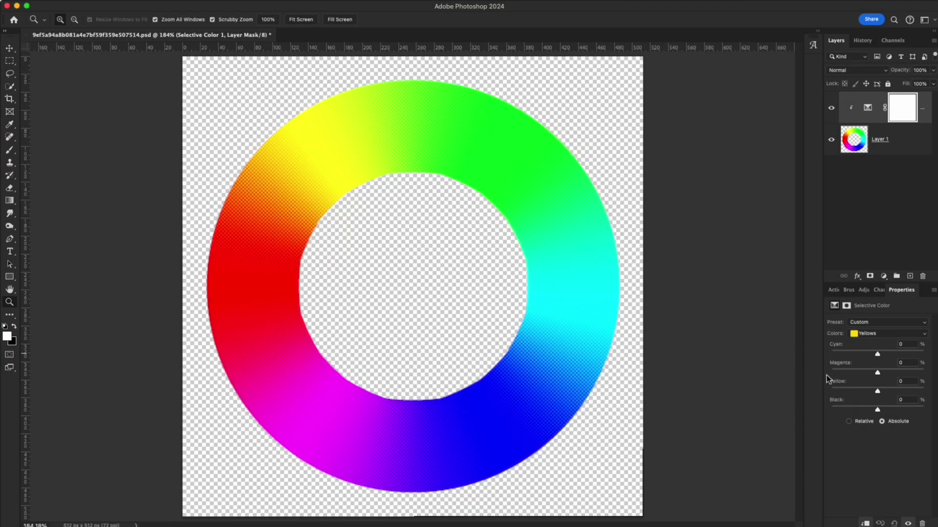
# Push the colour wheel's Yellows toward red, then reset the Yellows Cyan shift.
pyautogui.moveTo(877, 375); pyautogui.dragTo(934, 356)
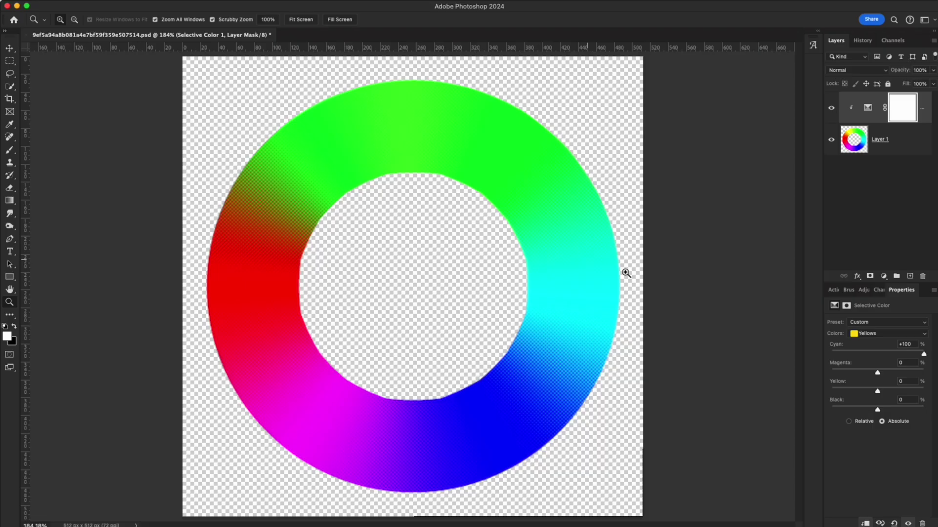
pyautogui.doubleClick(925, 355)
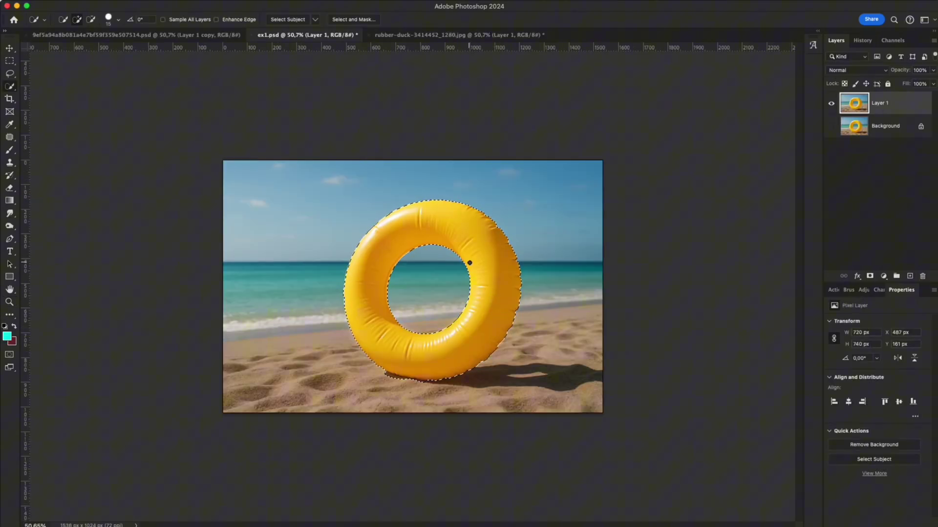
# Copy the float to its own layer and add a Selective Color layer targeting Yellows.
pyautogui.press('super+j')
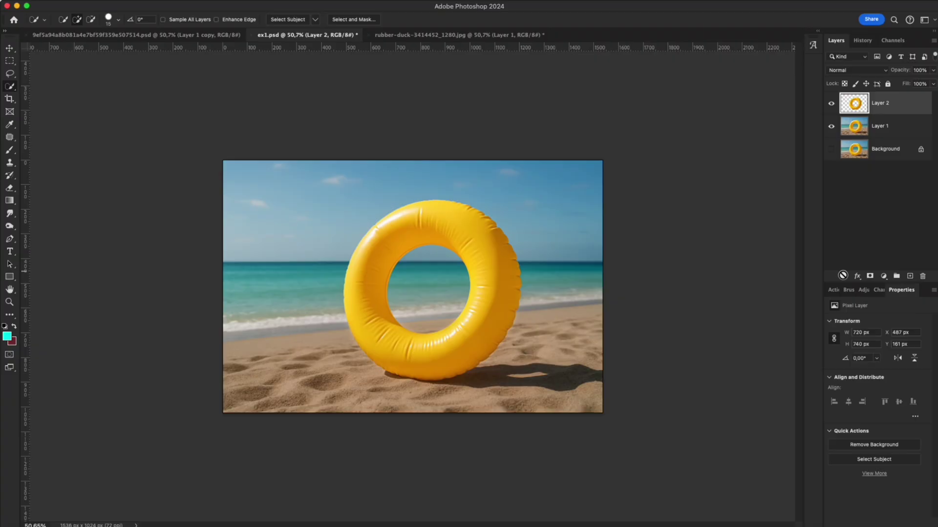
pyautogui.click(883, 276)
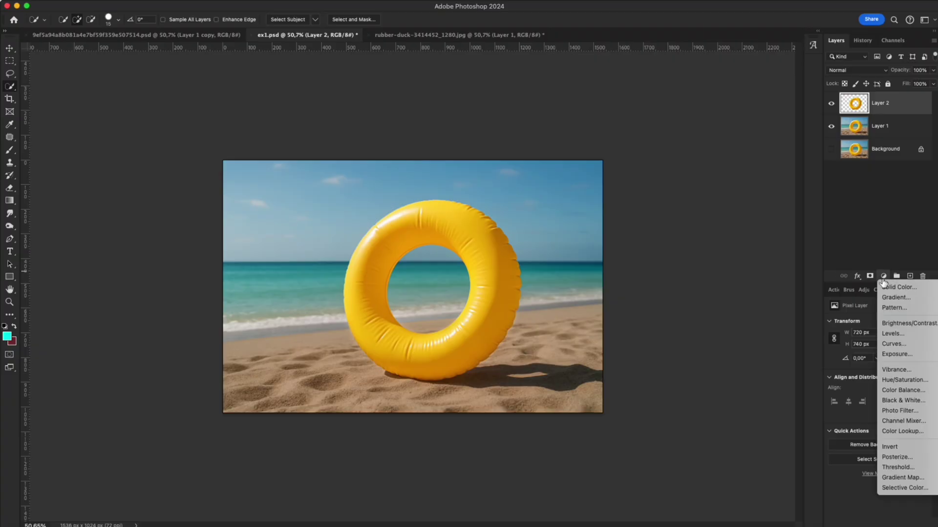
pyautogui.click(901, 487)
pyautogui.click(870, 335)
pyautogui.click(868, 339)
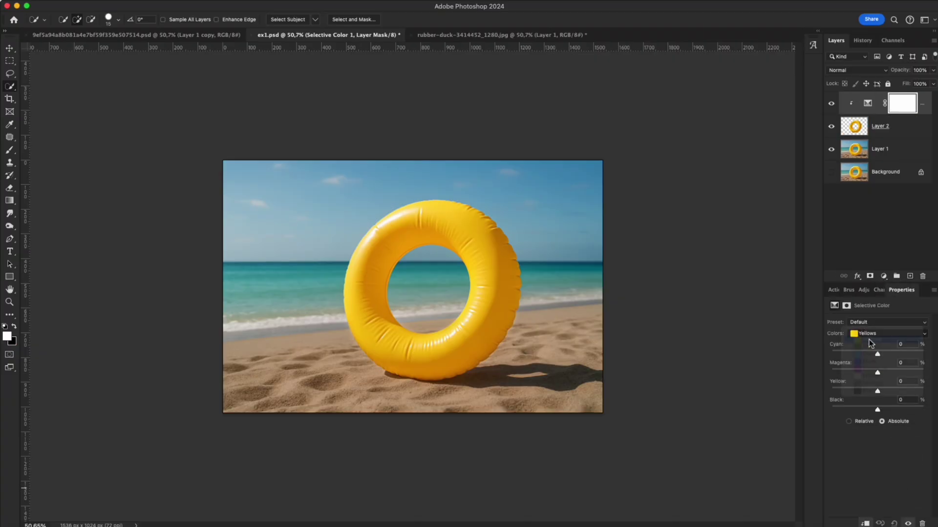
# Set Yellows Magenta to +100 to turn the float red, comparing before and after.
pyautogui.moveTo(877, 374); pyautogui.dragTo(924, 371)
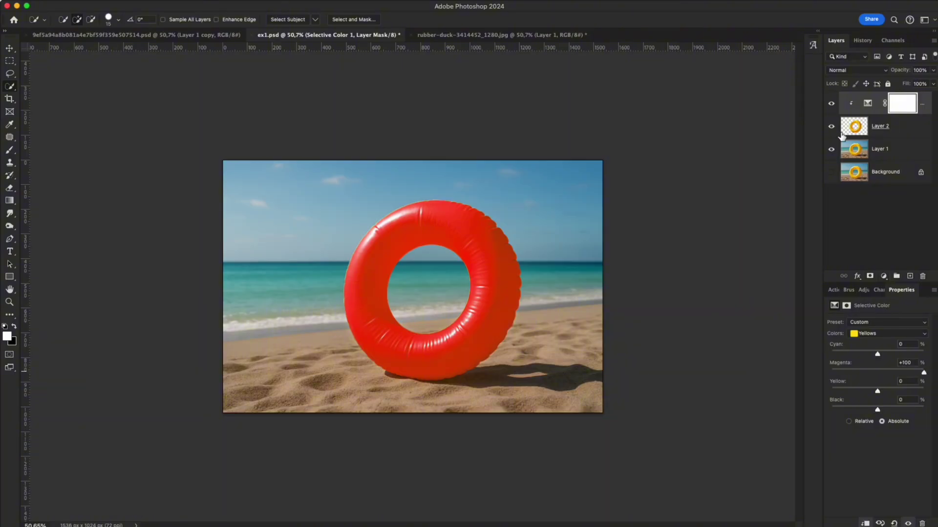
pyautogui.click(833, 104)
pyautogui.click(833, 104)
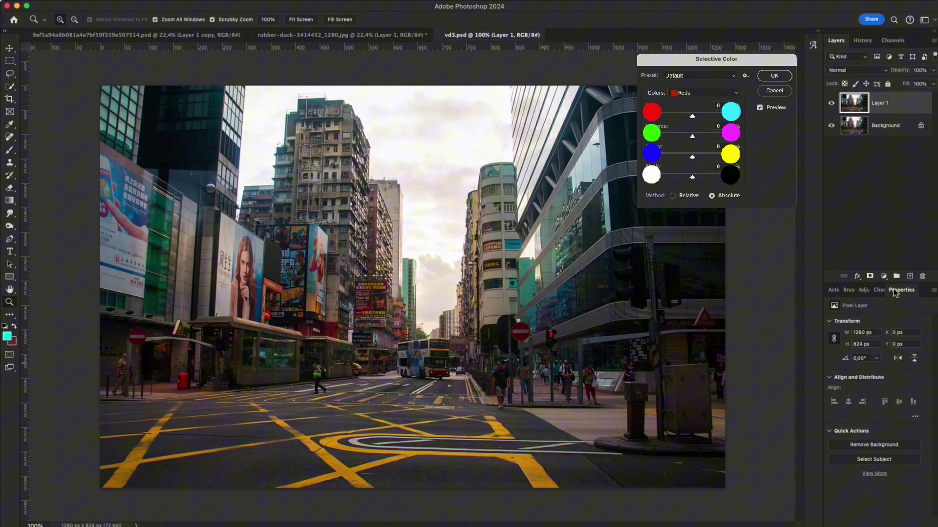
# Add a Neutrals Selective Color layer tinted toward cyan, then begin lassoing the ex2.psd teeth.
pyautogui.click(883, 276)
pyautogui.click(903, 488)
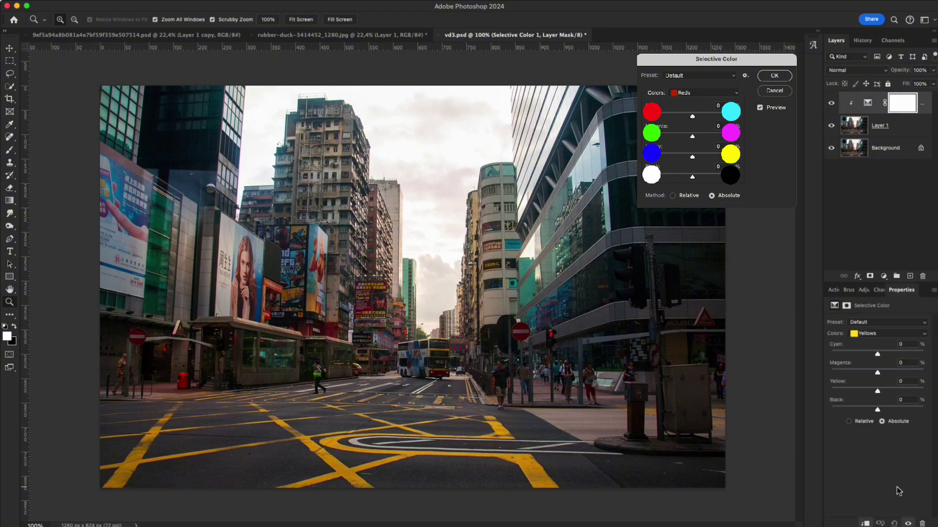
pyautogui.click(868, 334)
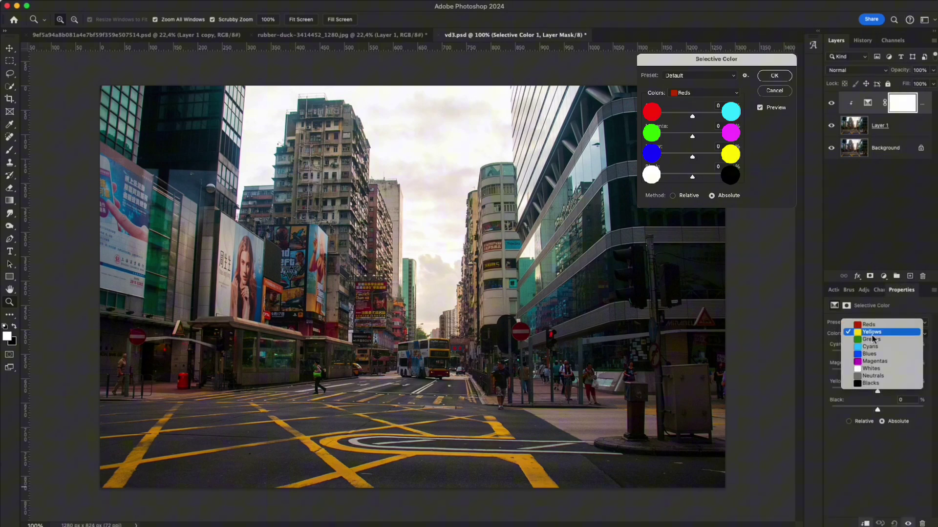
pyautogui.click(879, 376)
pyautogui.moveTo(877, 353); pyautogui.dragTo(830, 411)
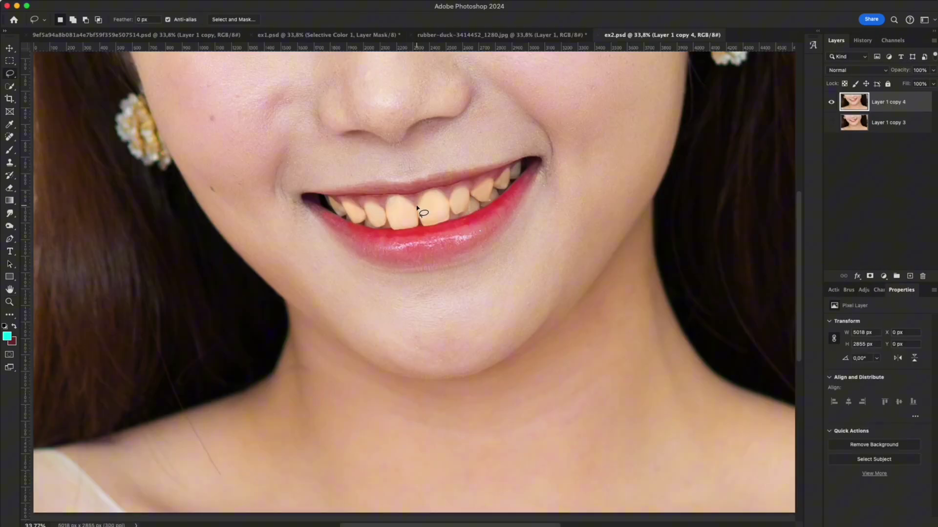
pyautogui.moveTo(419, 211)
pyautogui.mouseDown()
pyautogui.moveTo(329, 198)
pyautogui.moveTo(339, 217)
pyautogui.moveTo(415, 229)
pyautogui.moveTo(488, 204)
pyautogui.moveTo(523, 162)
pyautogui.moveTo(514, 176)
pyautogui.moveTo(418, 208)
pyautogui.mouseUp()
# Feather the teeth selection and copy the teeth onto their own layer.
pyautogui.hotkey('shift', 'F6')
pyautogui.press('Return')
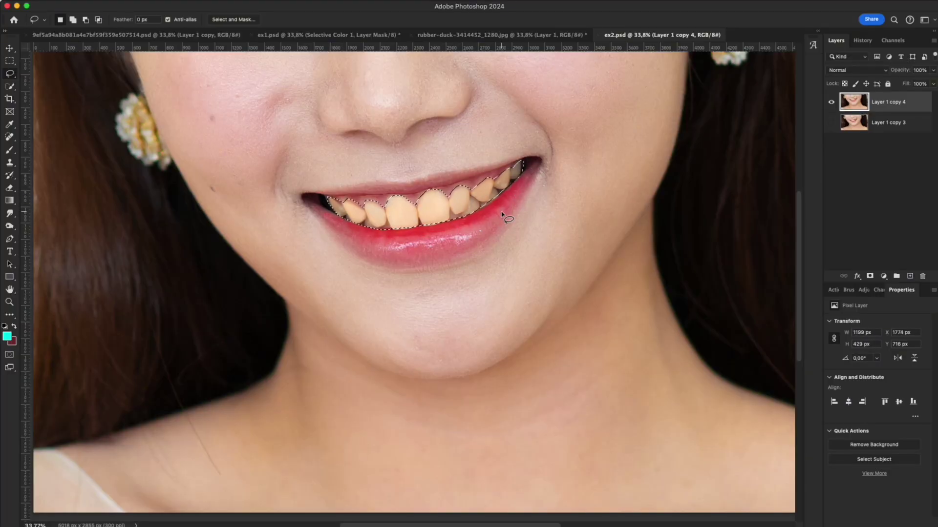
pyautogui.press('alt+shift+super+n')
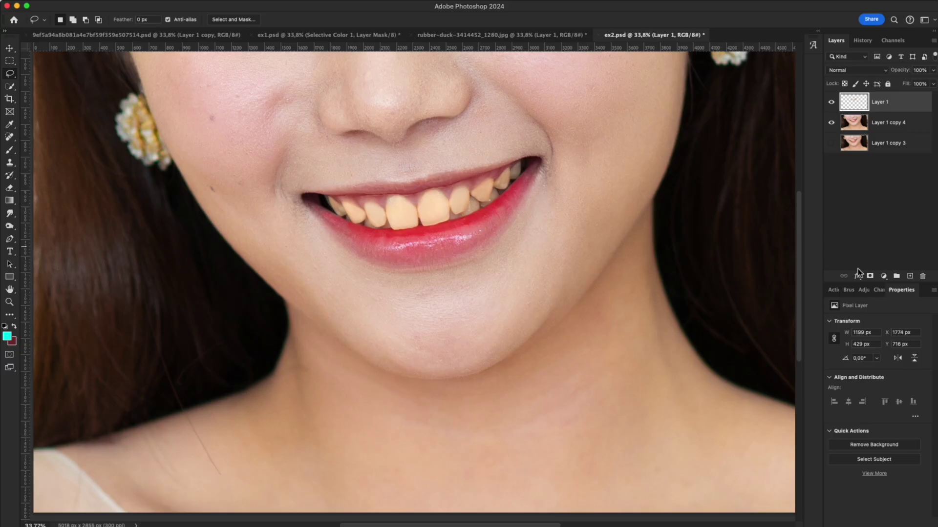
# Whiten the teeth with a Selective Color layer (Yellows: Yellow −69, Cyan +20), comparing before and after.
pyautogui.click(884, 276)
pyautogui.click(901, 487)
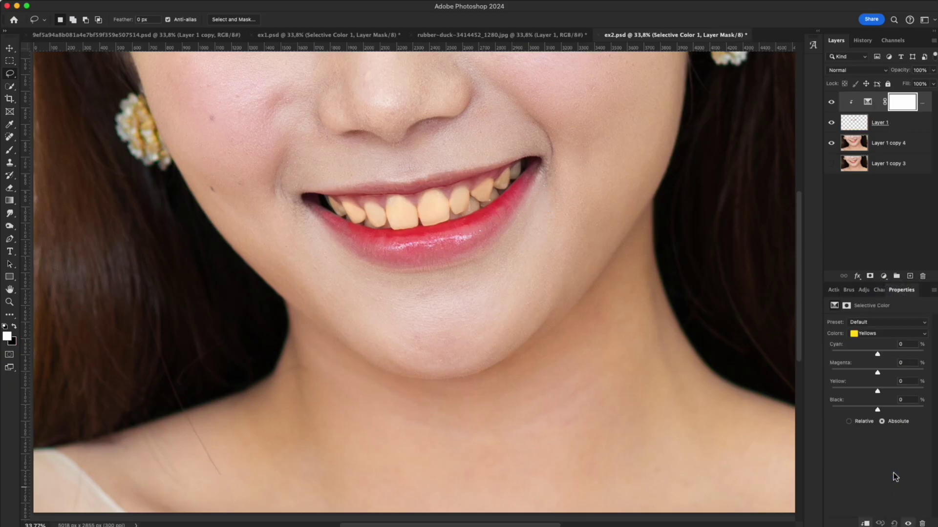
pyautogui.moveTo(877, 391); pyautogui.dragTo(848, 391)
pyautogui.moveTo(878, 354); pyautogui.dragTo(887, 354)
pyautogui.moveTo(849, 391); pyautogui.dragTo(846, 390)
pyautogui.click(831, 103)
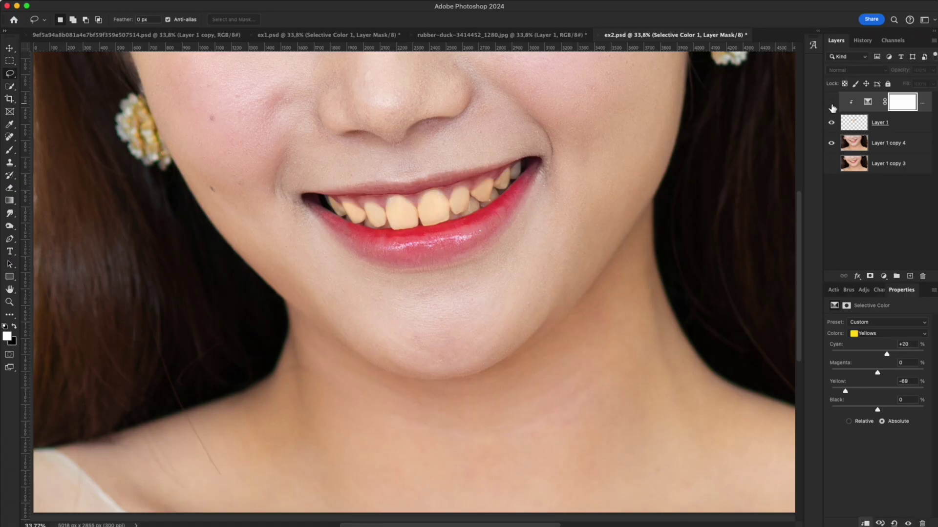
pyautogui.click(831, 104)
pyautogui.click(831, 104)
pyautogui.click(831, 103)
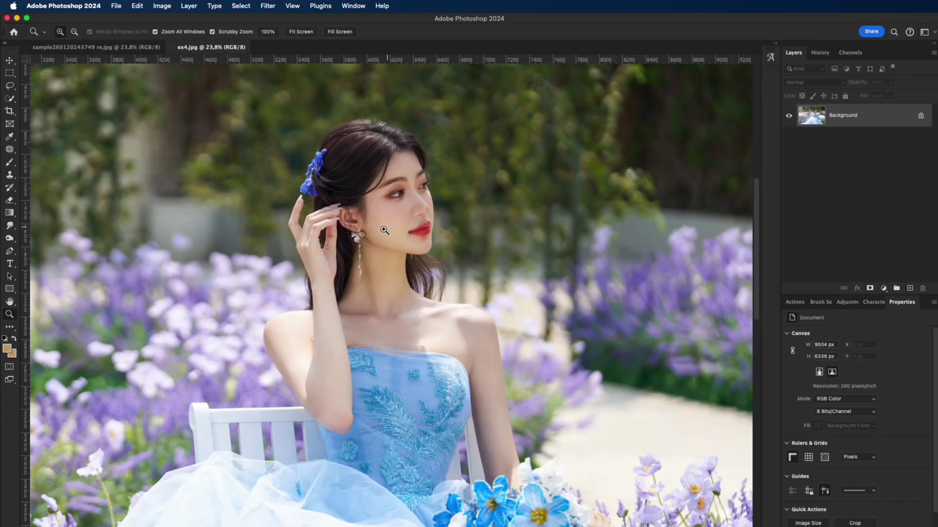
# Select the skin tones with Color Range, widening Fuzziness, and copy them to a new layer.
pyautogui.click(240, 7)
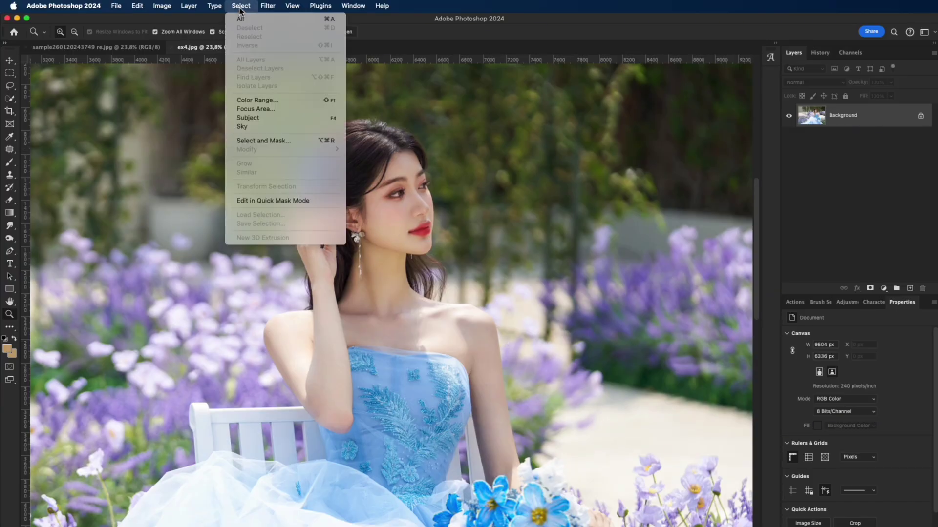
pyautogui.click(259, 100)
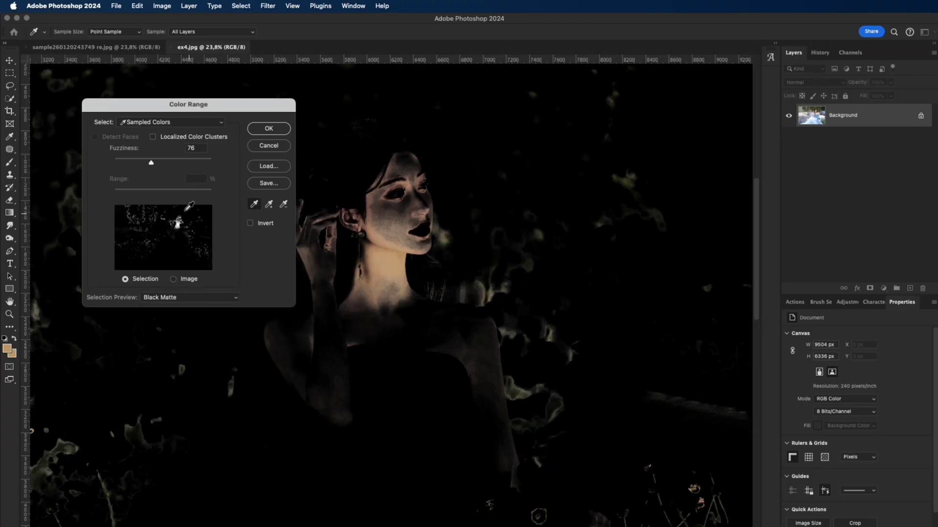
pyautogui.moveTo(151, 163); pyautogui.dragTo(144, 163)
pyautogui.click(258, 128)
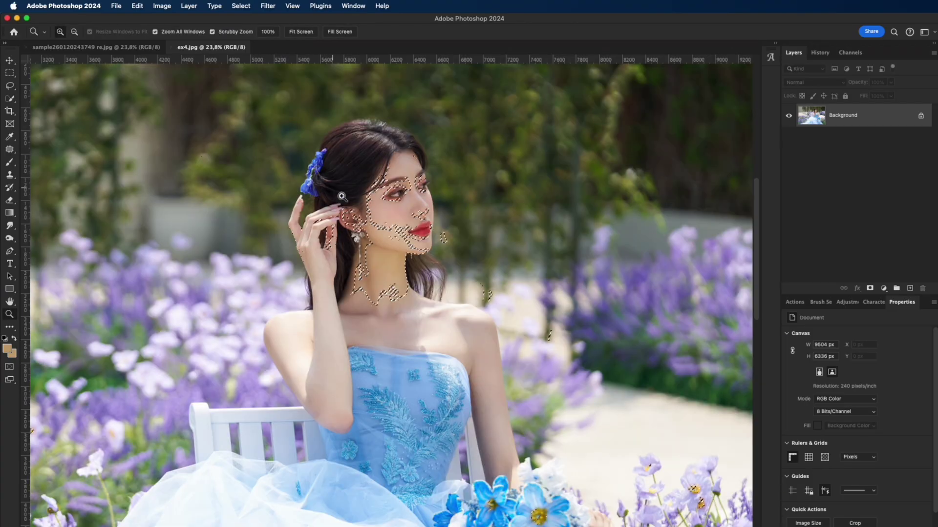
pyautogui.hotkey('ctrl', 'j')
# Add a Selective Color layer with Yellows Yellow at −41 and zoom into the face.
pyautogui.click(883, 289)
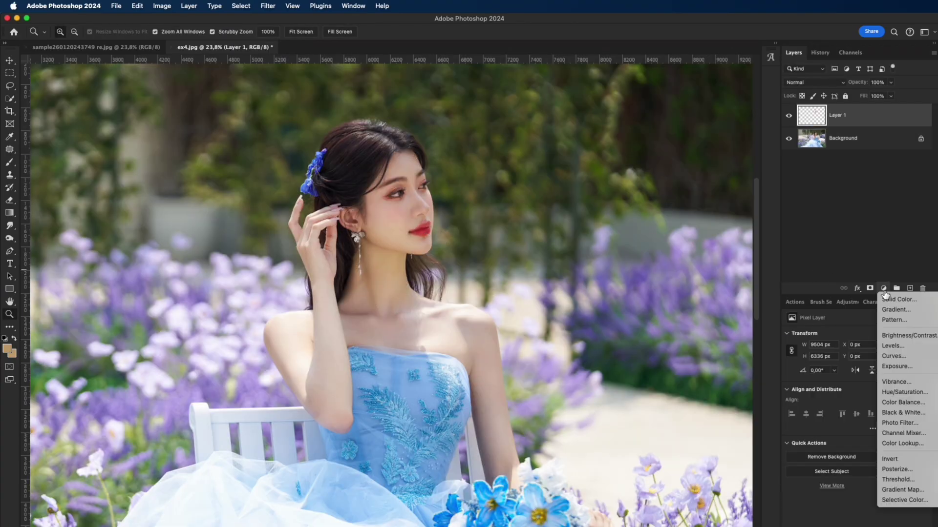
pyautogui.click(904, 499)
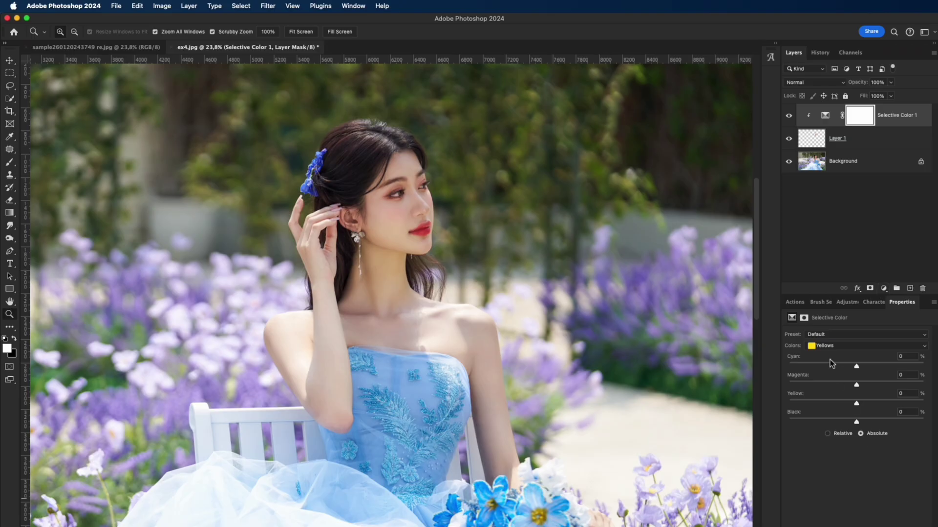
pyautogui.moveTo(856, 405); pyautogui.dragTo(838, 405)
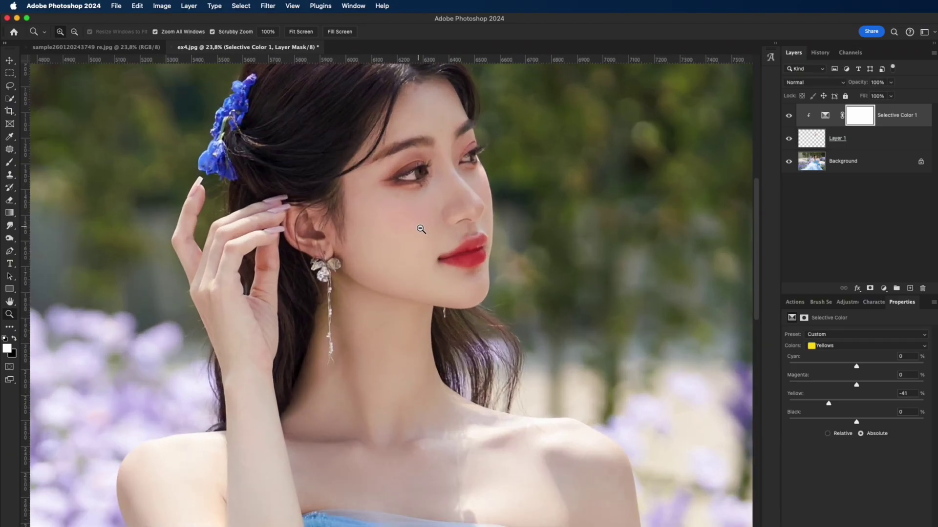
pyautogui.moveTo(393, 214); pyautogui.dragTo(414, 218)
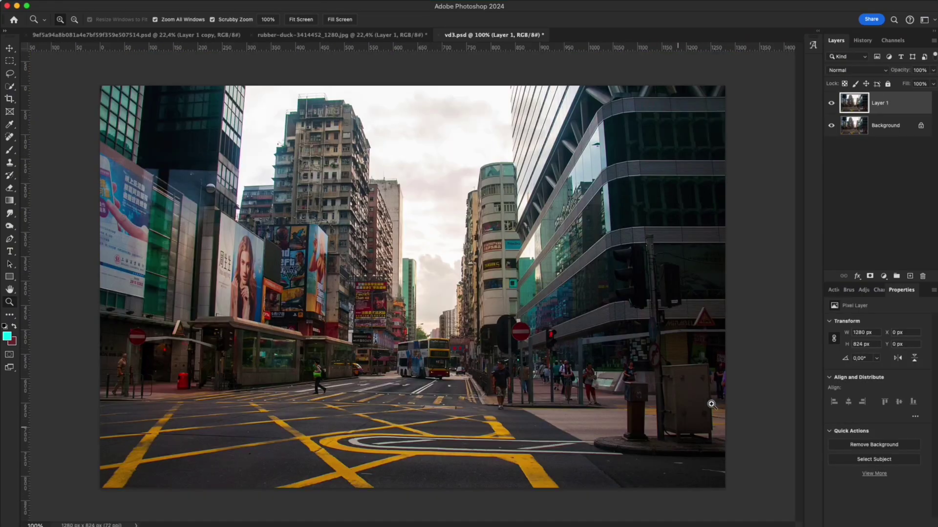
# Add a Selective Color layer warming the Whites: Cyan −21, Yellow +15.
pyautogui.click(883, 276)
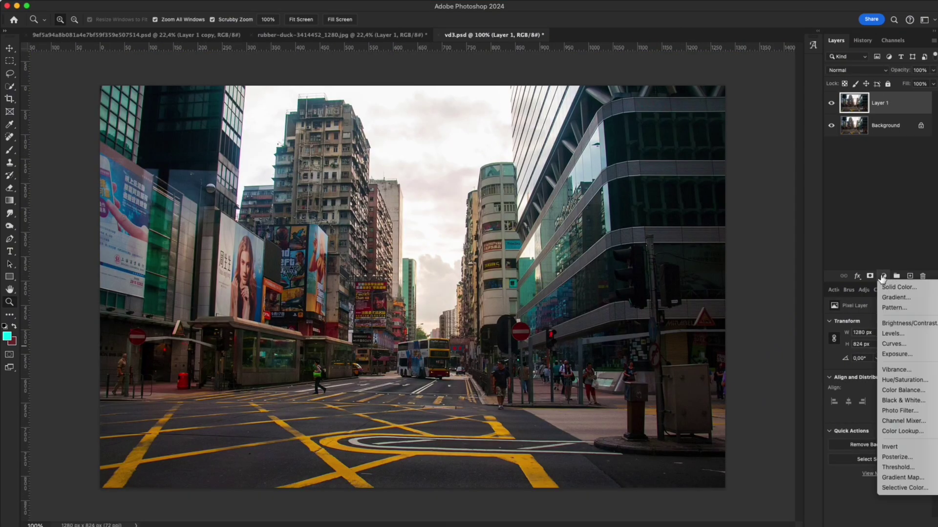
pyautogui.click(903, 488)
pyautogui.click(877, 333)
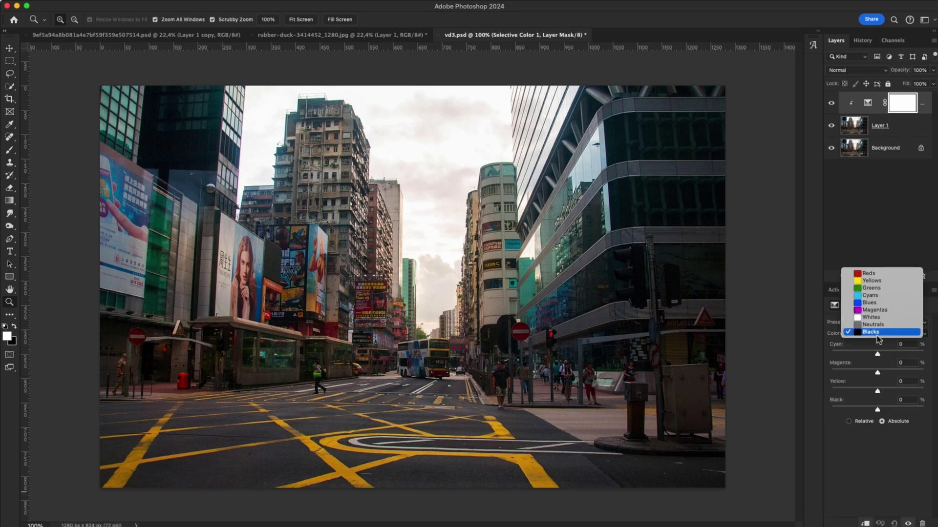
pyautogui.click(874, 314)
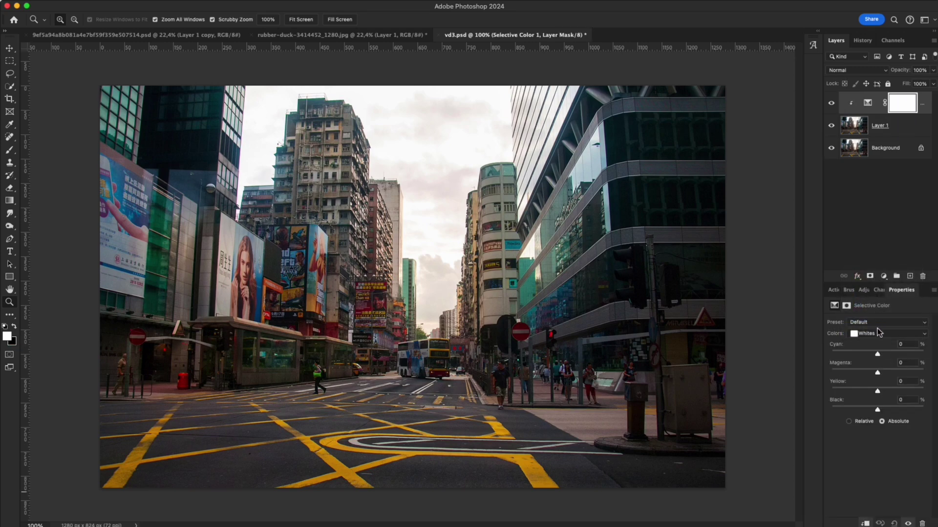
pyautogui.moveTo(877, 354); pyautogui.dragTo(868, 354)
pyautogui.moveTo(876, 390); pyautogui.dragTo(884, 394)
# Cool the Blacks with Cyan +12 and Yellow −14, then compare the grade with the original.
pyautogui.click(872, 336)
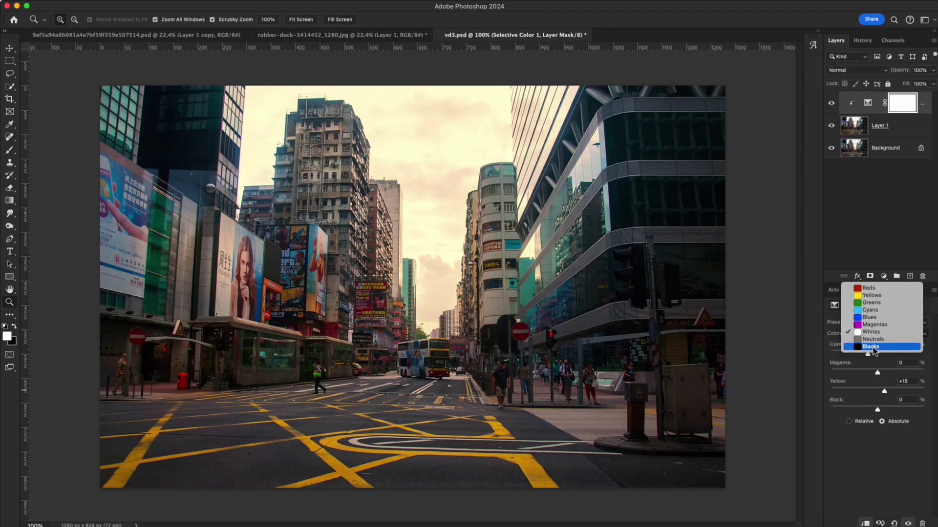
pyautogui.click(870, 346)
pyautogui.moveTo(877, 355); pyautogui.dragTo(879, 357)
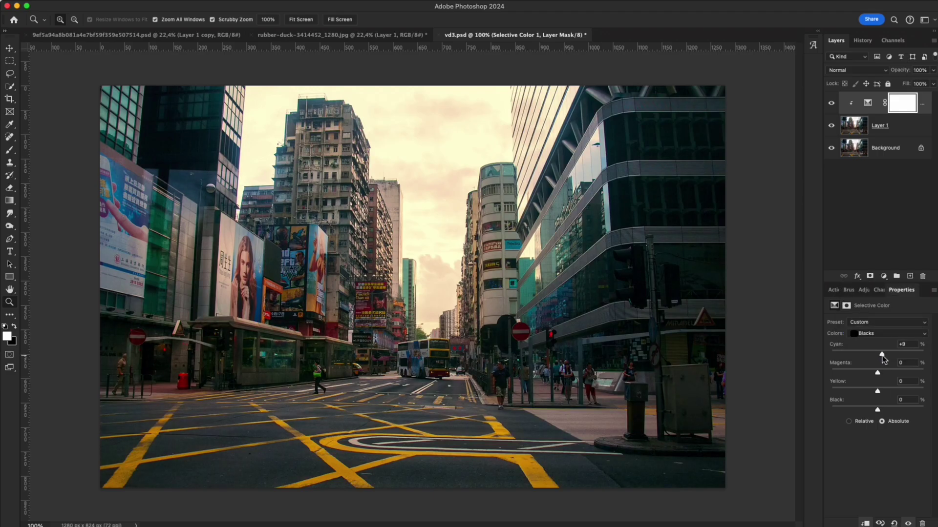
pyautogui.moveTo(881, 359); pyautogui.dragTo(871, 391)
pyautogui.click(832, 103)
pyautogui.click(832, 103)
pyautogui.click(832, 103)
pyautogui.click(832, 103)
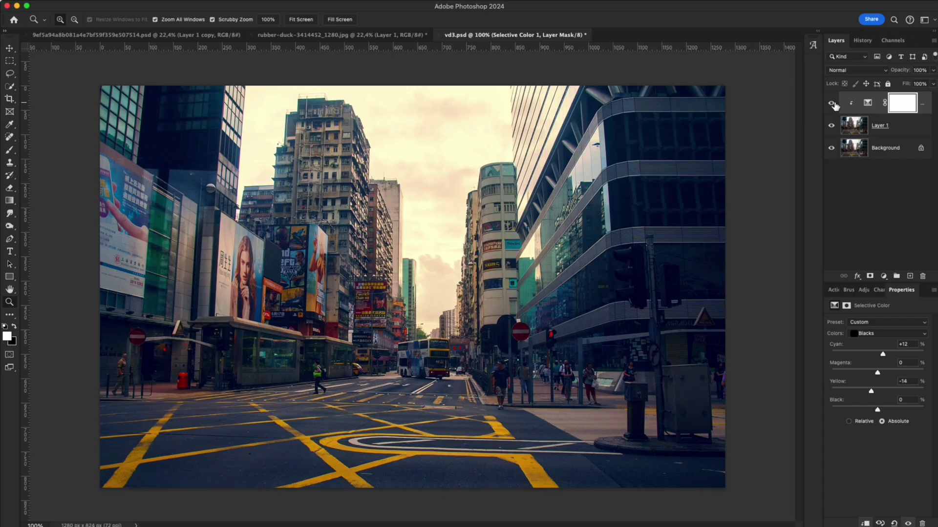